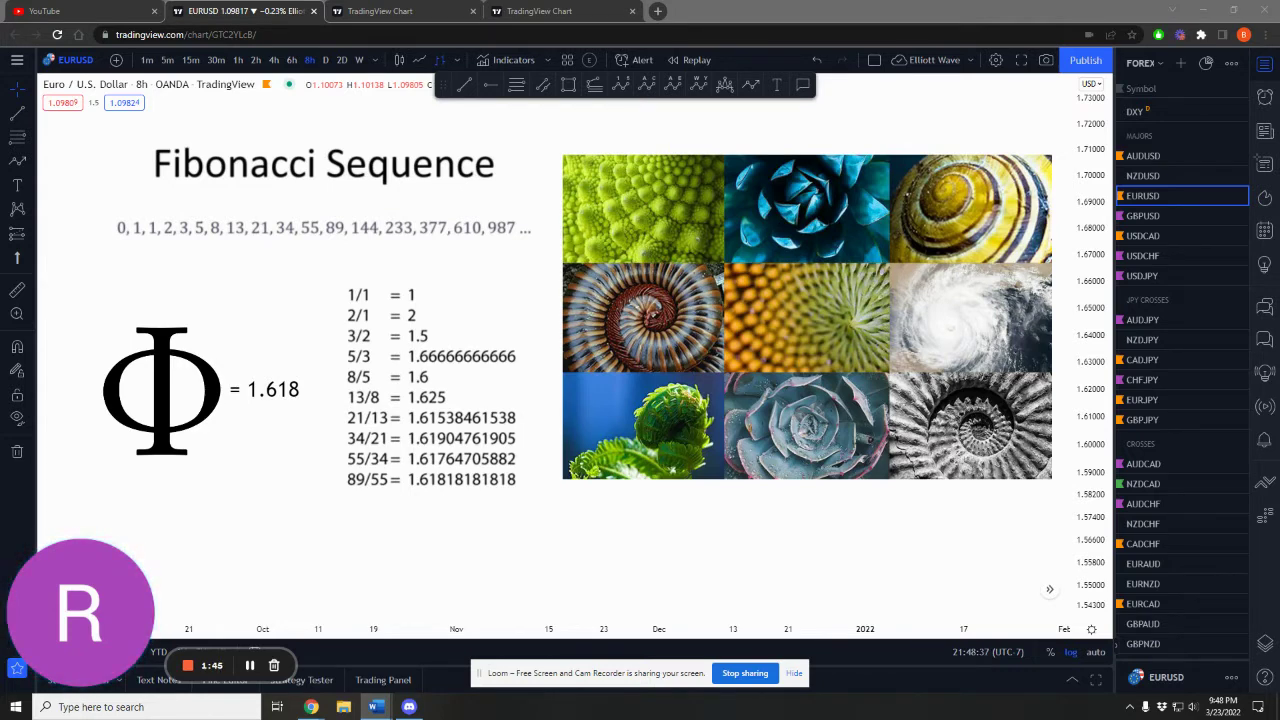
{"action": "left_click", "coordinate": [585, 204]}
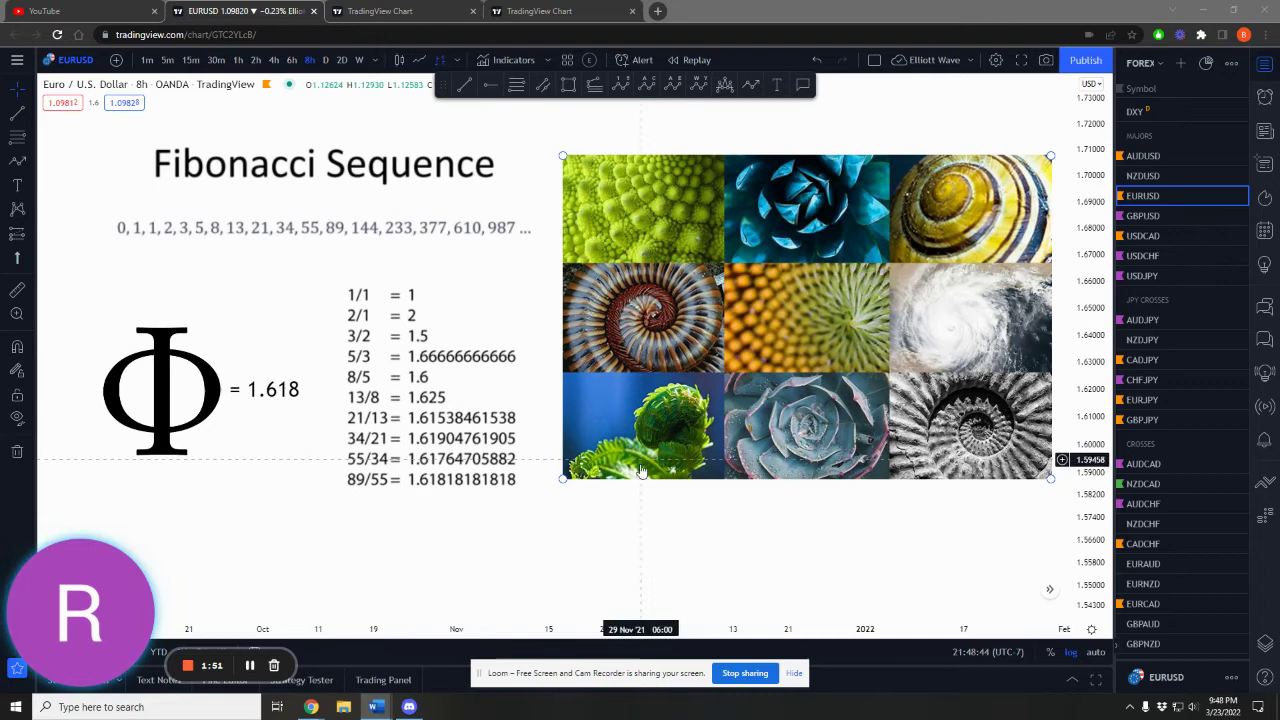
{"action": "left_click", "coordinate": [643, 497]}
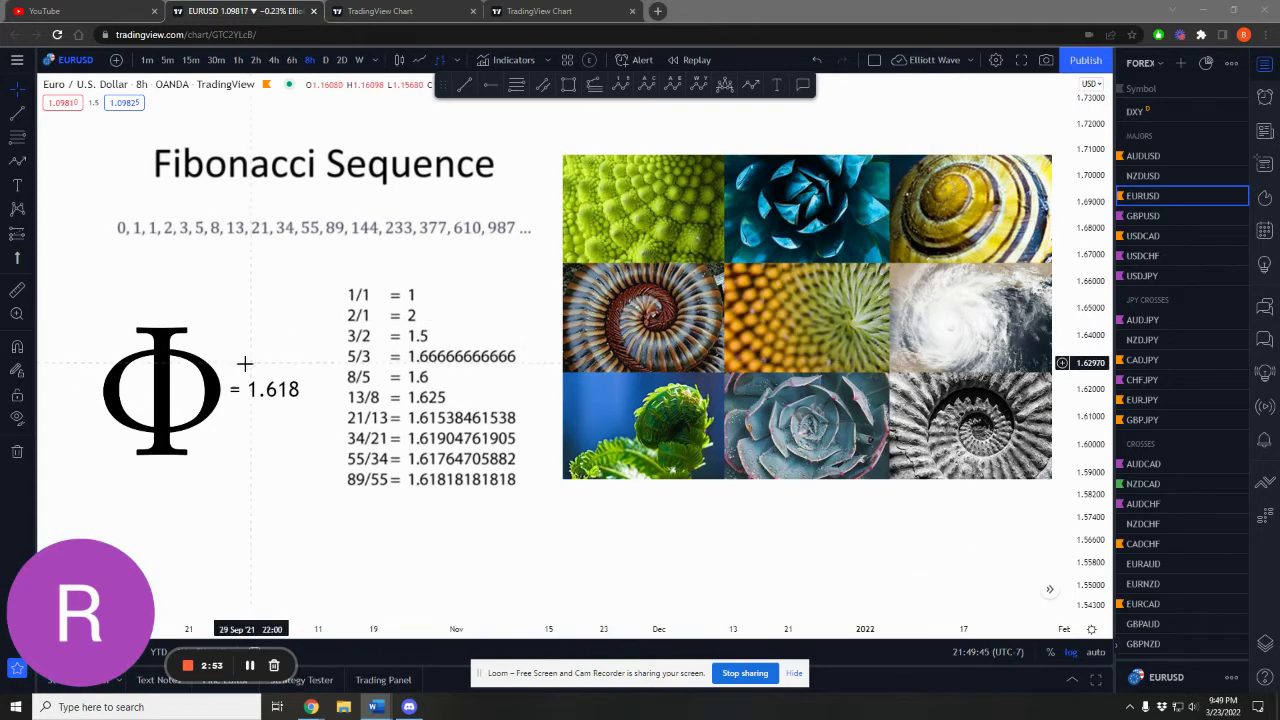
- Delete the existing Fibonacci retracement from the five-wave diagram
{"action": "left_click_drag", "start_coordinate": [578, 130], "coordinate": [540, 590]}
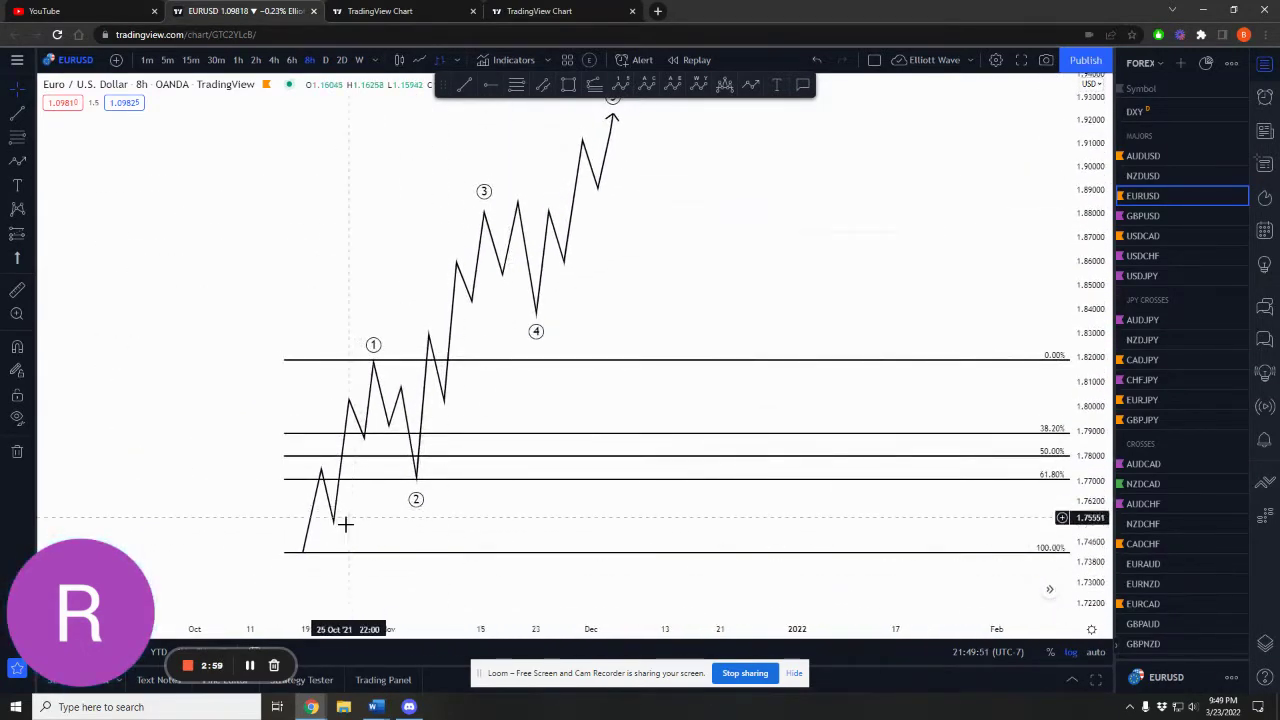
{"action": "left_click", "coordinate": [567, 362]}
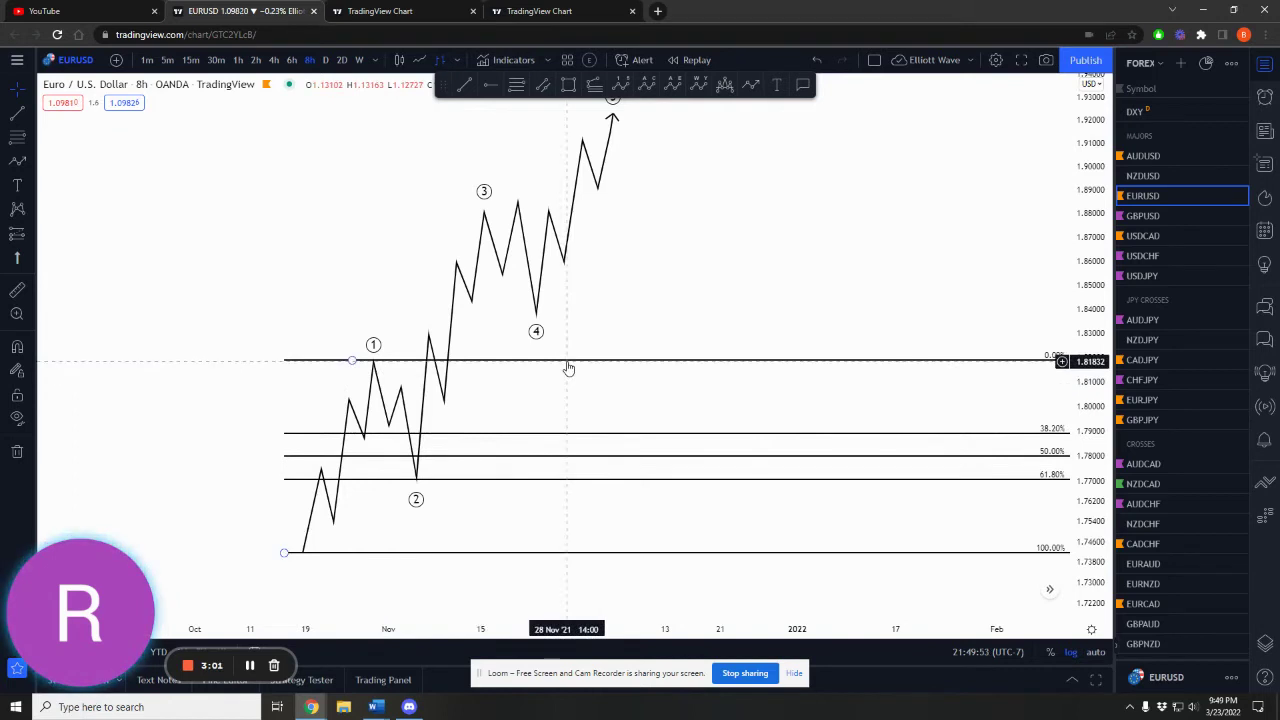
{"action": "key", "text": "Delete"}
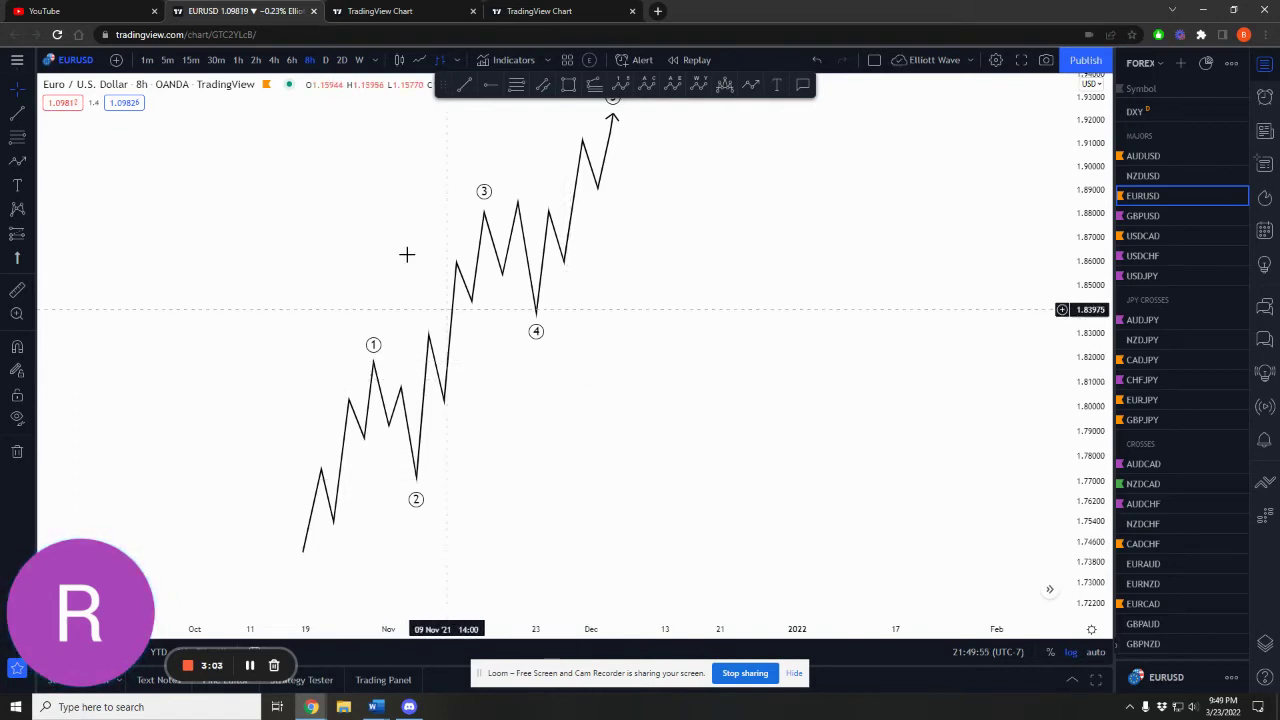
- Draw a Fib Retracement from the start of wave 1 up to the wave 1 high
{"action": "left_click", "coordinate": [22, 140]}
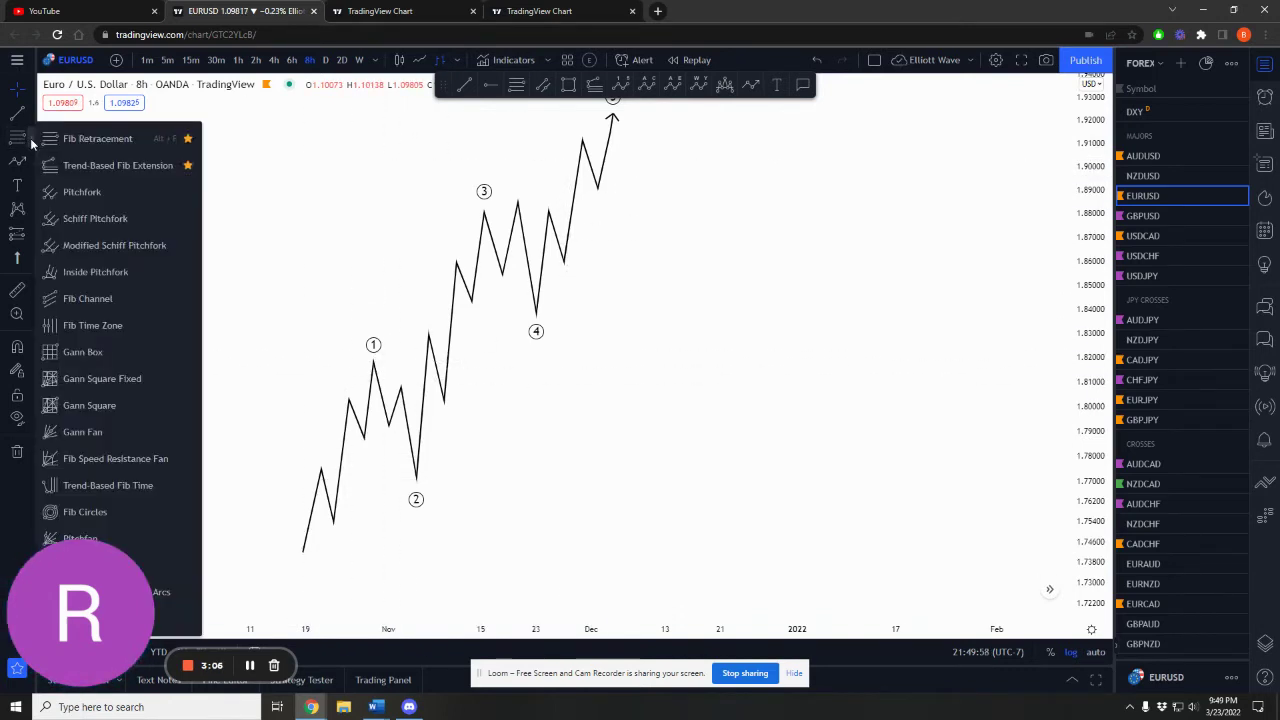
{"action": "left_click", "coordinate": [520, 92]}
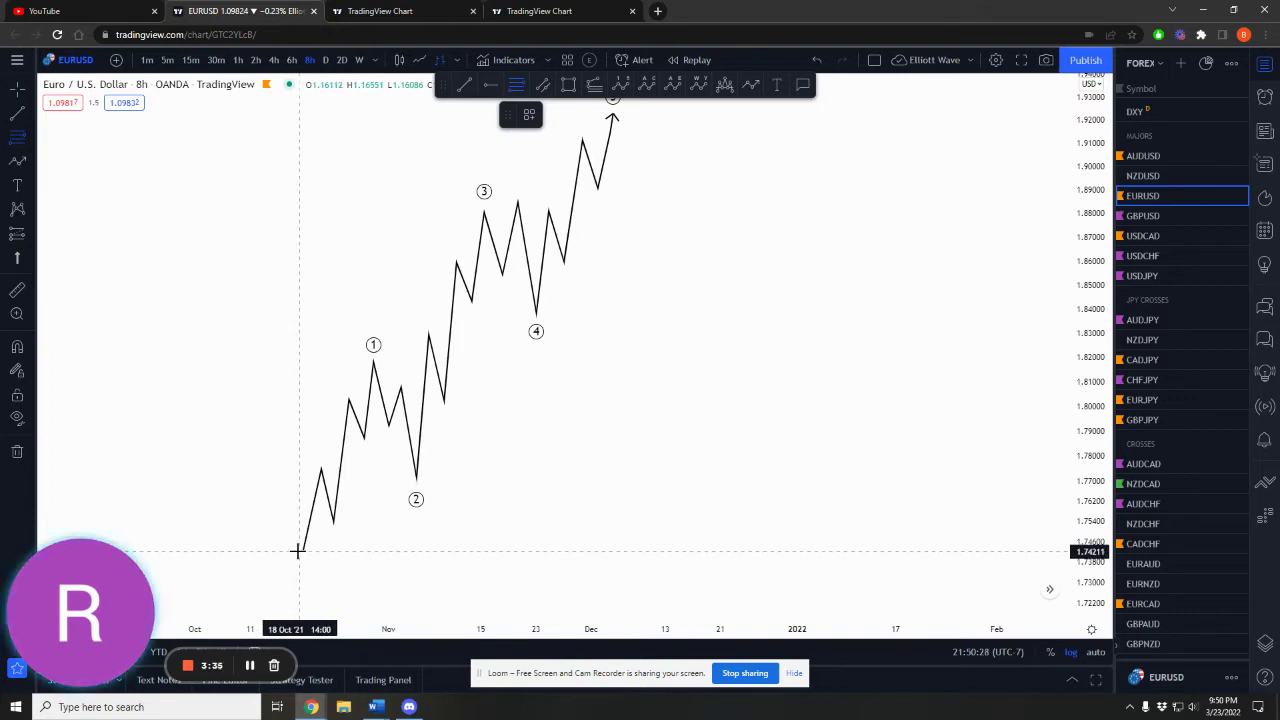
{"action": "left_click", "coordinate": [298, 550]}
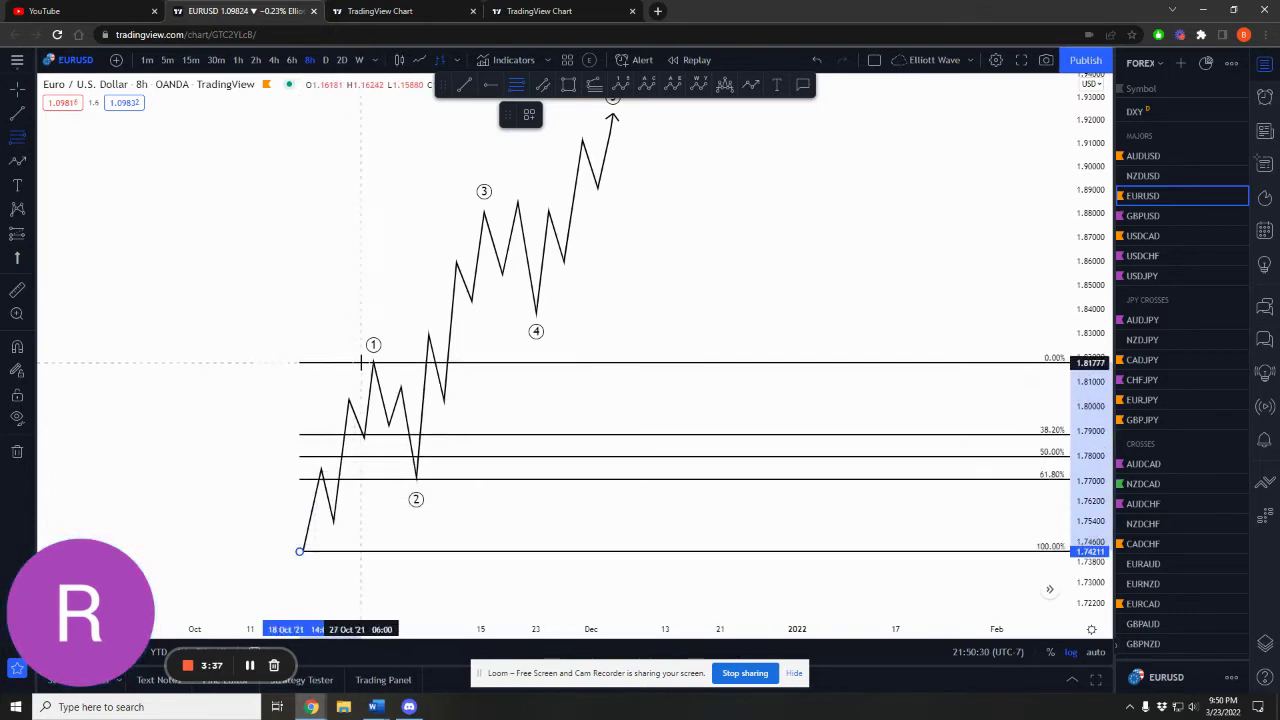
{"action": "left_click", "coordinate": [365, 360]}
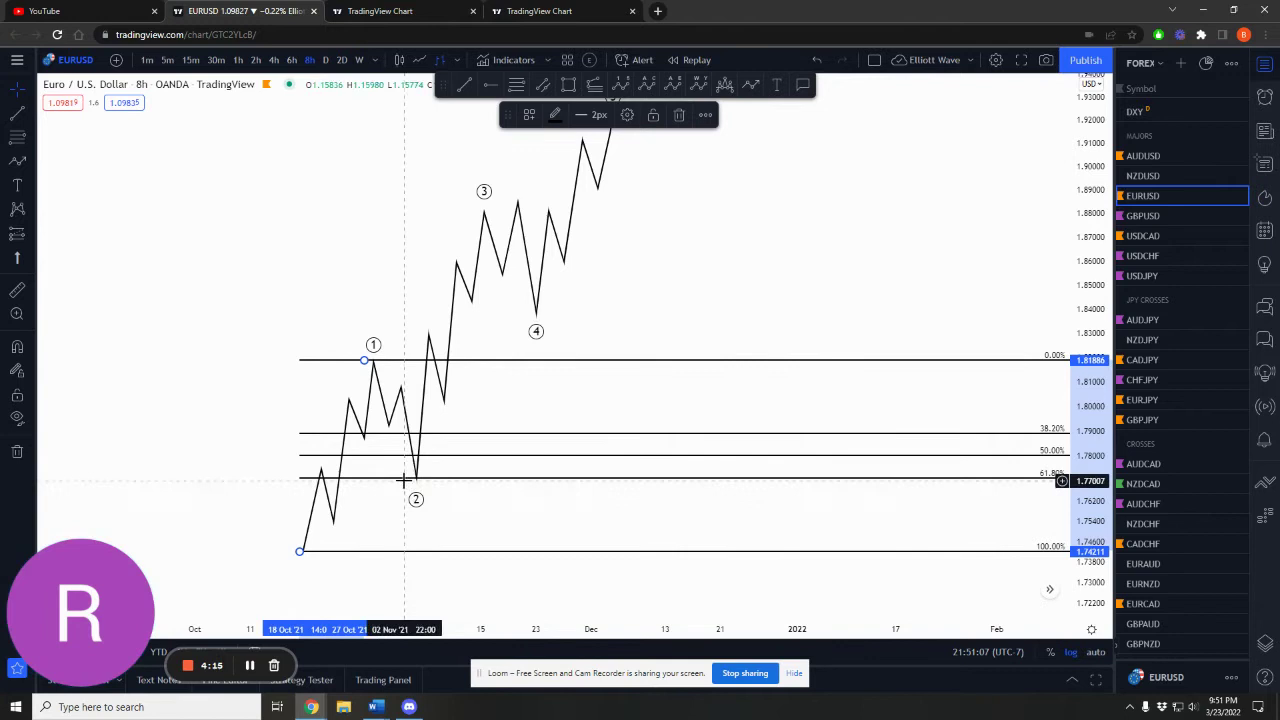
- Raise the wave 2 low and its label to the 50% retracement level, and again to the 38.2% level
{"action": "mouse_move", "coordinate": [417, 480]}
{"action": "left_mouse_down"}
{"action": "mouse_move", "coordinate": [419, 462]}
{"action": "mouse_move", "coordinate": [416, 479]}
{"action": "left_mouse_up"}
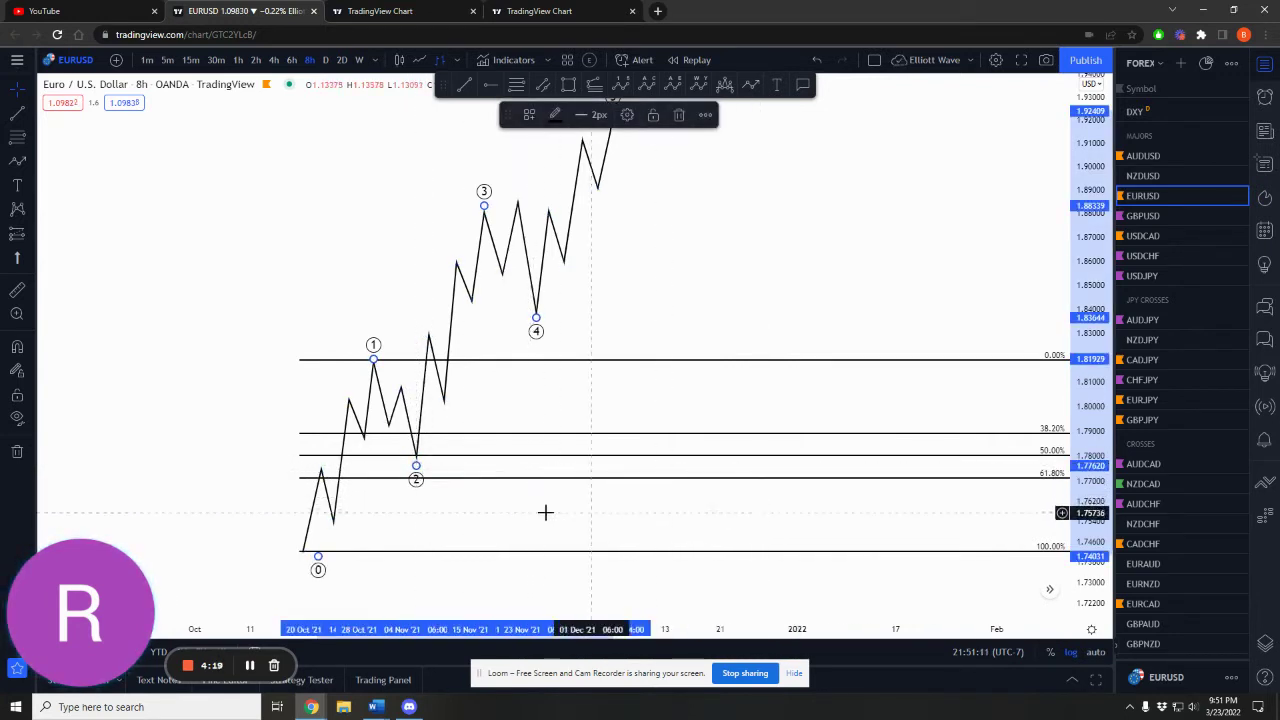
{"action": "left_click", "coordinate": [727, 518]}
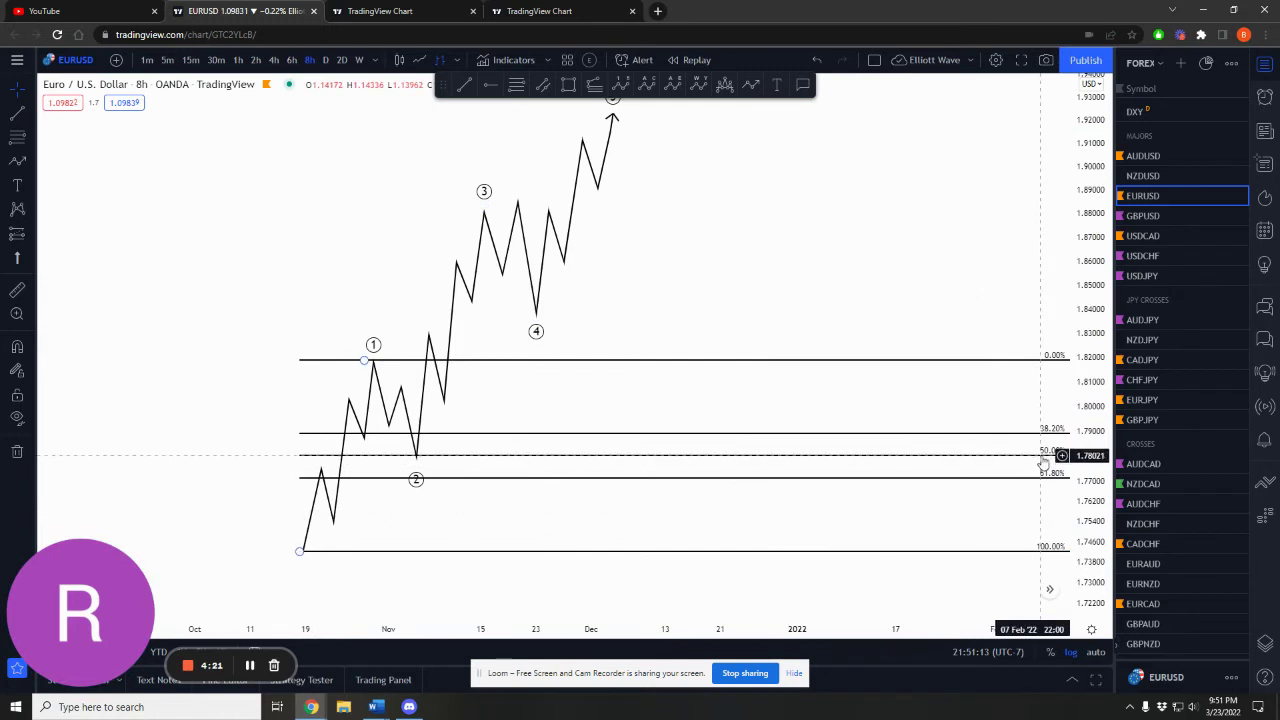
{"action": "left_click_drag", "start_coordinate": [414, 457], "coordinate": [413, 437]}
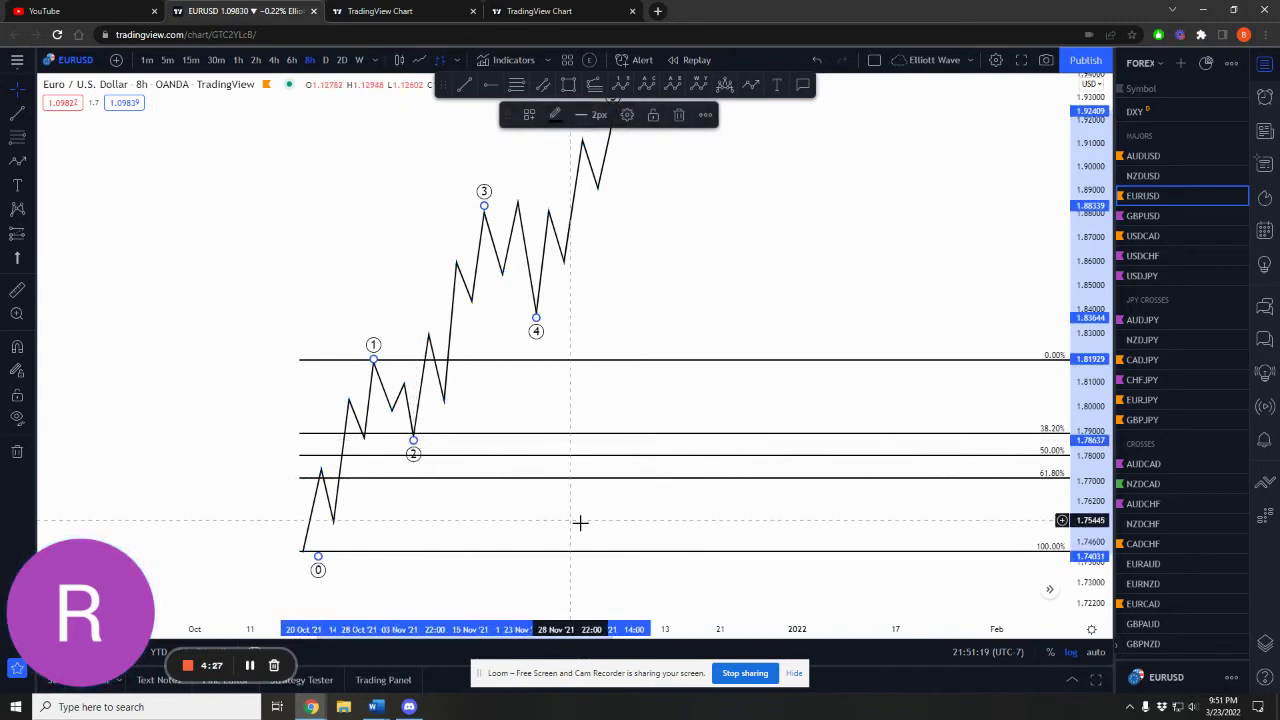
{"action": "left_click", "coordinate": [619, 521]}
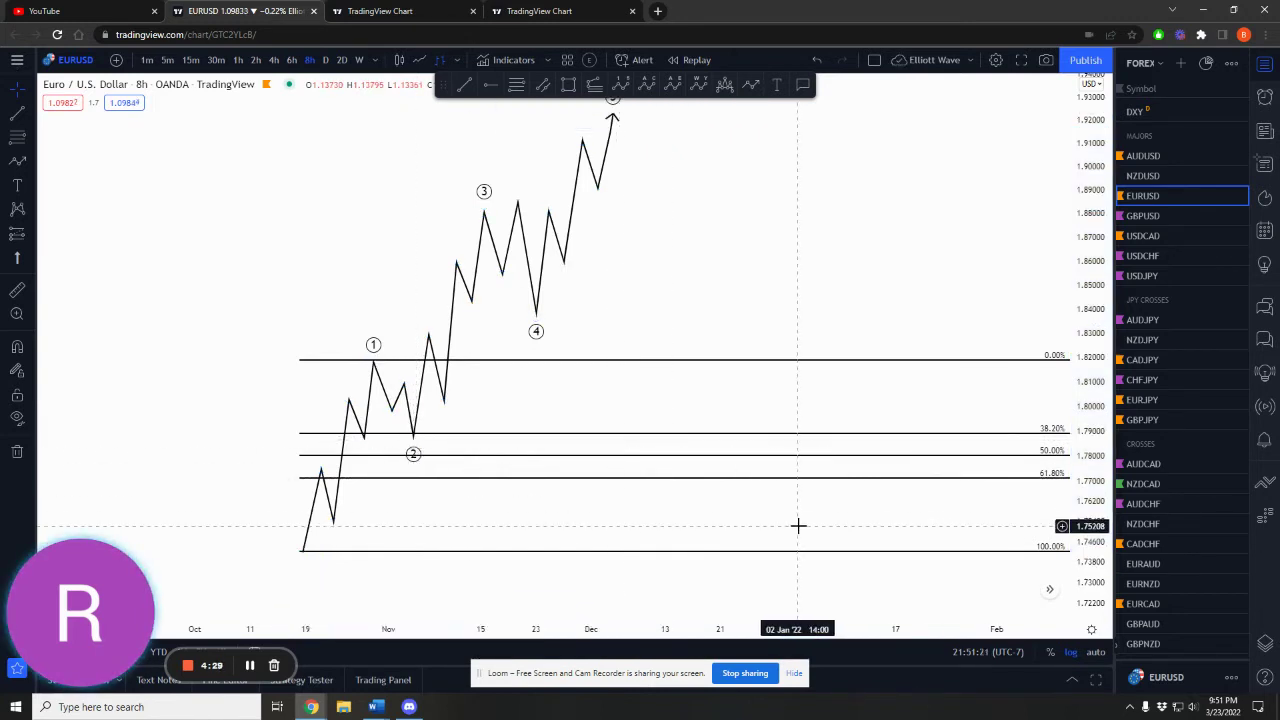
- Reshape the wave 2 correction so its low sits at the 50% level, with label 2 below the 61.8% line
{"action": "left_click", "coordinate": [415, 452]}
{"action": "left_click", "coordinate": [413, 437]}
{"action": "mouse_move", "coordinate": [413, 437]}
{"action": "left_mouse_down"}
{"action": "mouse_move", "coordinate": [415, 456]}
{"action": "mouse_move", "coordinate": [386, 428]}
{"action": "left_mouse_up"}
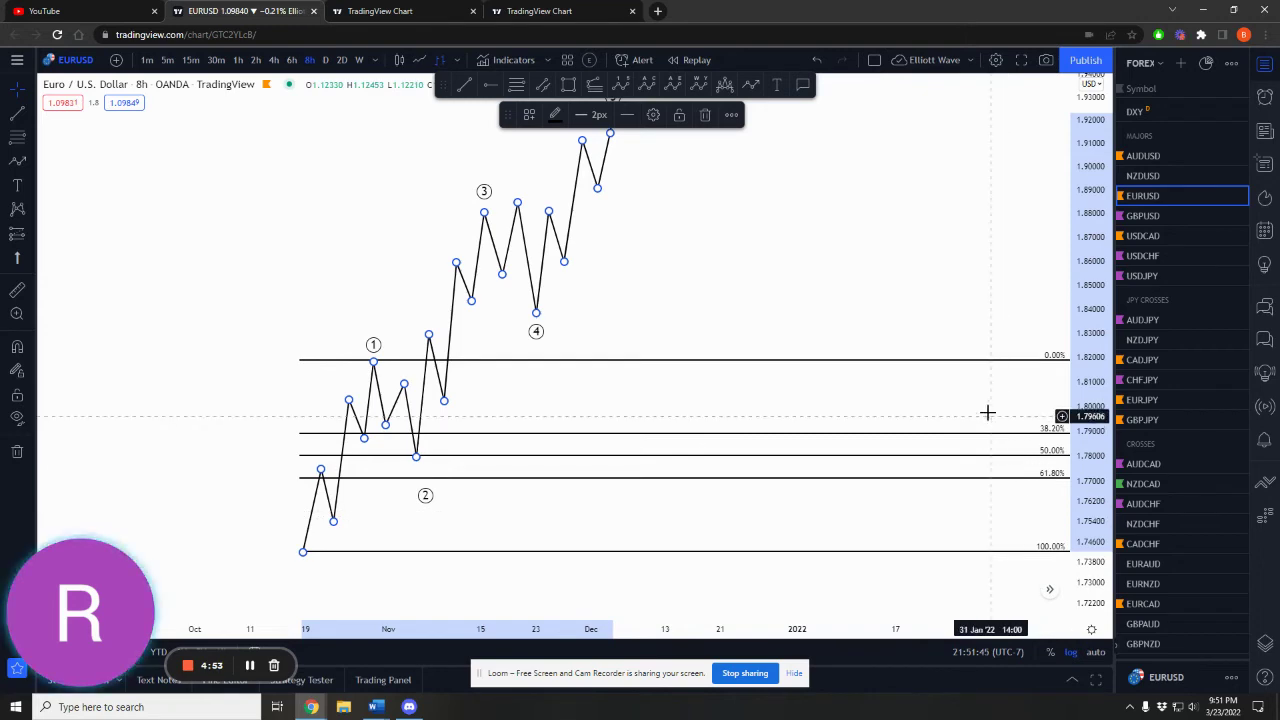
- Examine the Fibonacci Sequence graphics and their ratios, and return to the five-wave diagram
{"action": "mouse_move", "coordinate": [542, 564]}
{"action": "left_mouse_down"}
{"action": "mouse_move", "coordinate": [554, 406]}
{"action": "mouse_move", "coordinate": [620, 271]}
{"action": "mouse_move", "coordinate": [709, 143]}
{"action": "mouse_move", "coordinate": [717, 100]}
{"action": "left_mouse_up"}
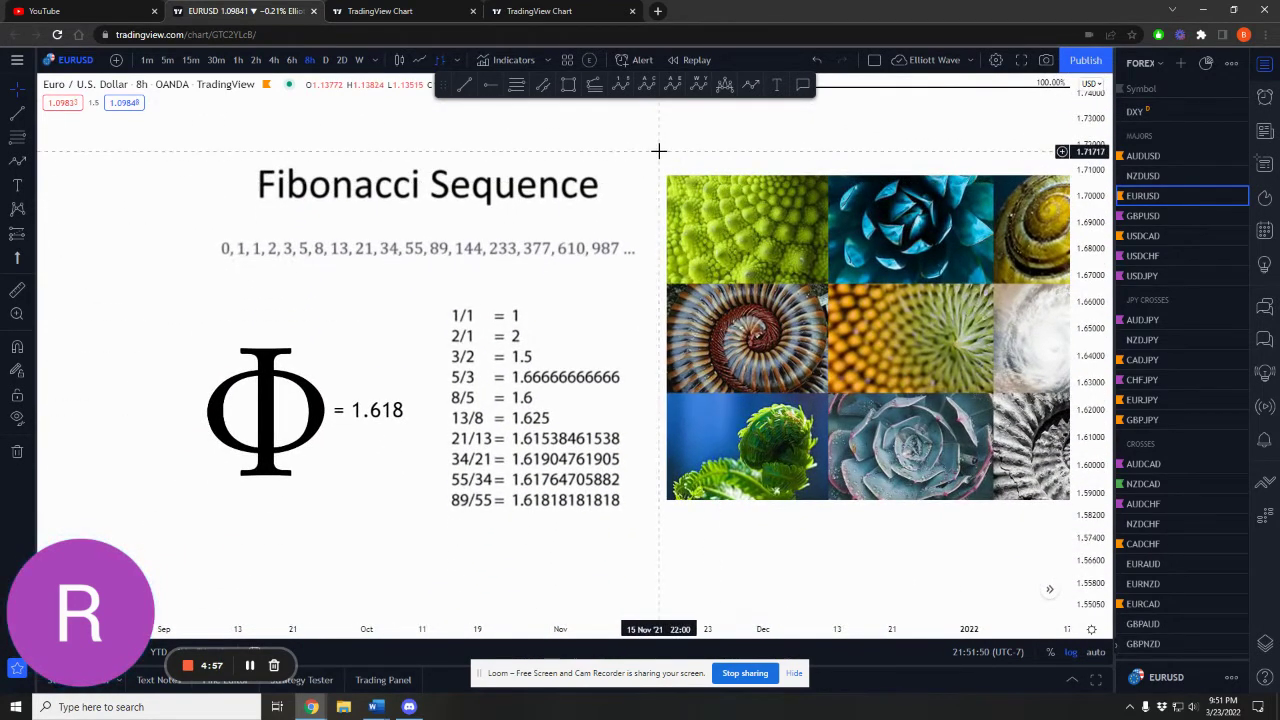
{"action": "left_click", "coordinate": [410, 212]}
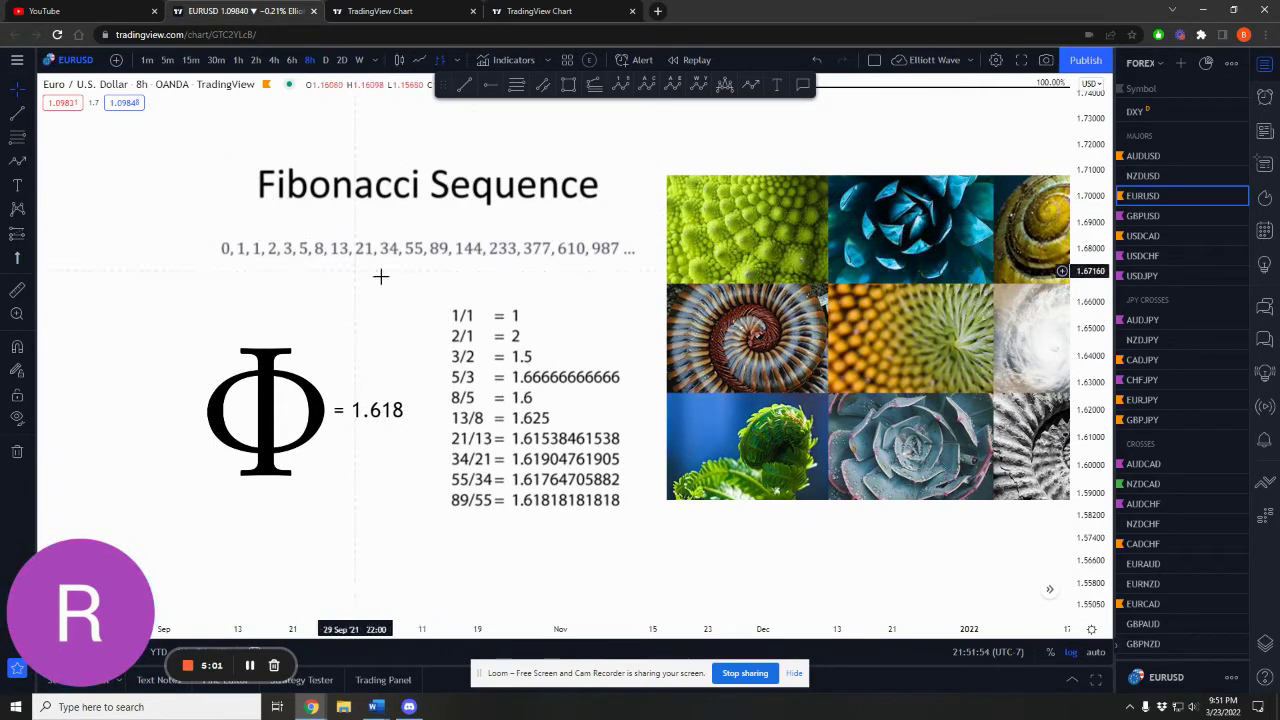
{"action": "left_click", "coordinate": [698, 197]}
{"action": "left_click_drag", "start_coordinate": [698, 197], "coordinate": [430, 570]}
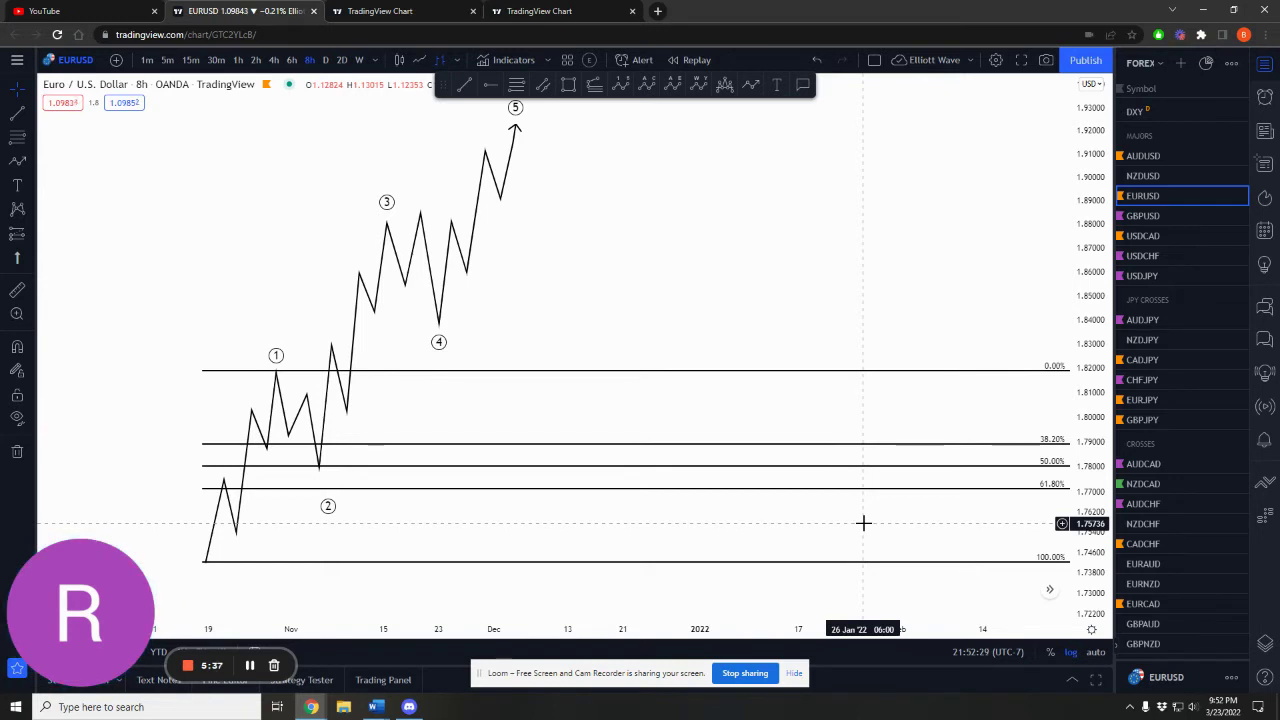
- Lower the wave 2 low to the 61.8% retracement level and place label 2 directly beneath it
{"action": "left_click_drag", "start_coordinate": [580, 403], "coordinate": [731, 411]}
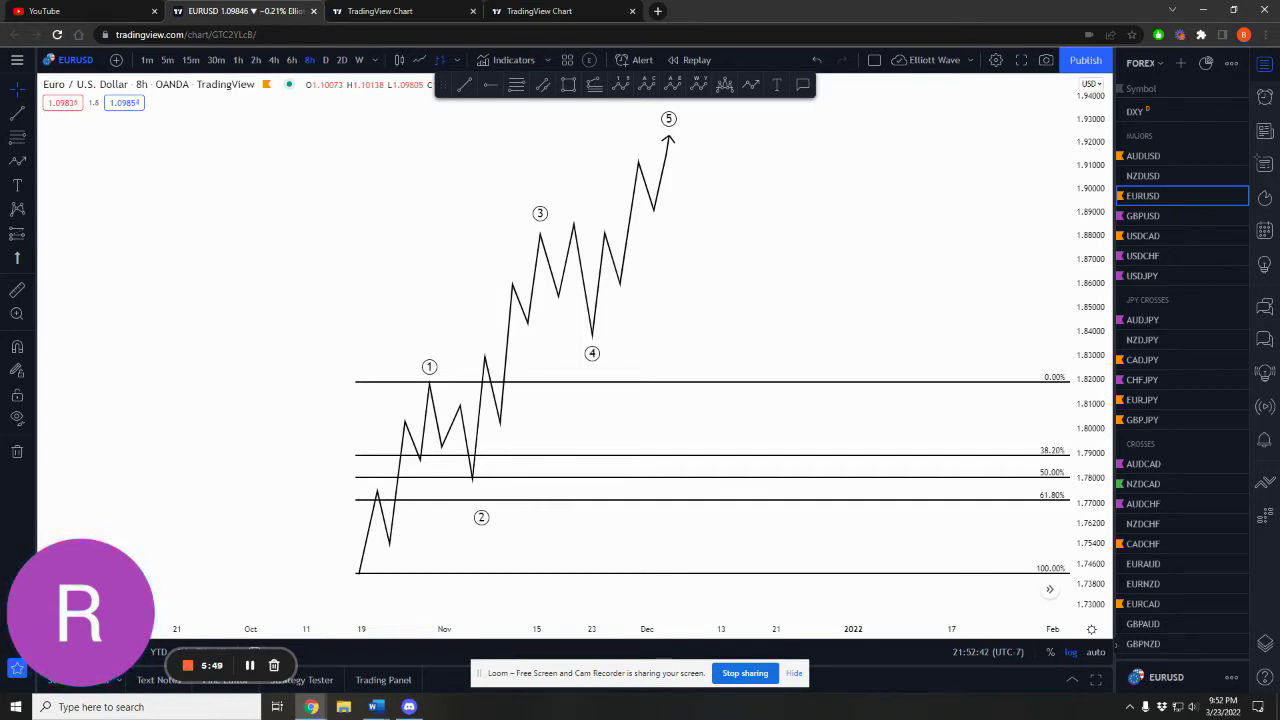
{"action": "left_click", "coordinate": [476, 497]}
{"action": "left_click_drag", "start_coordinate": [478, 504], "coordinate": [475, 507]}
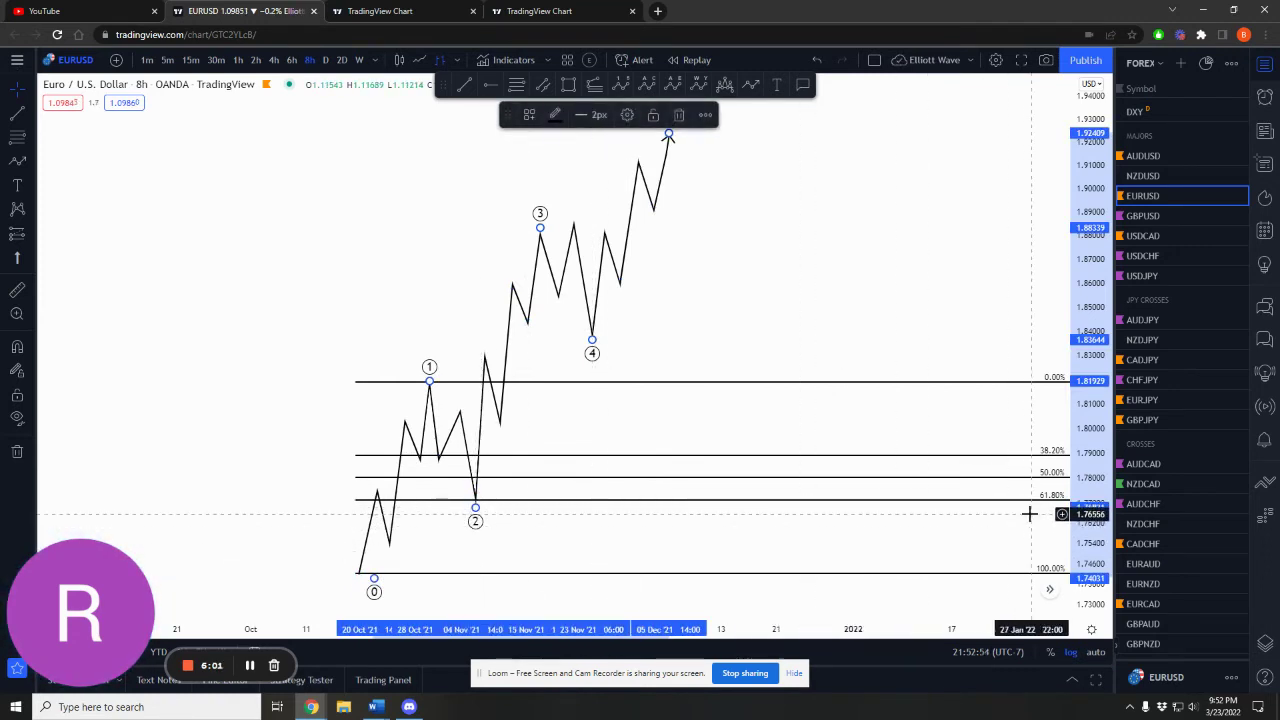
{"action": "left_click", "coordinate": [794, 548]}
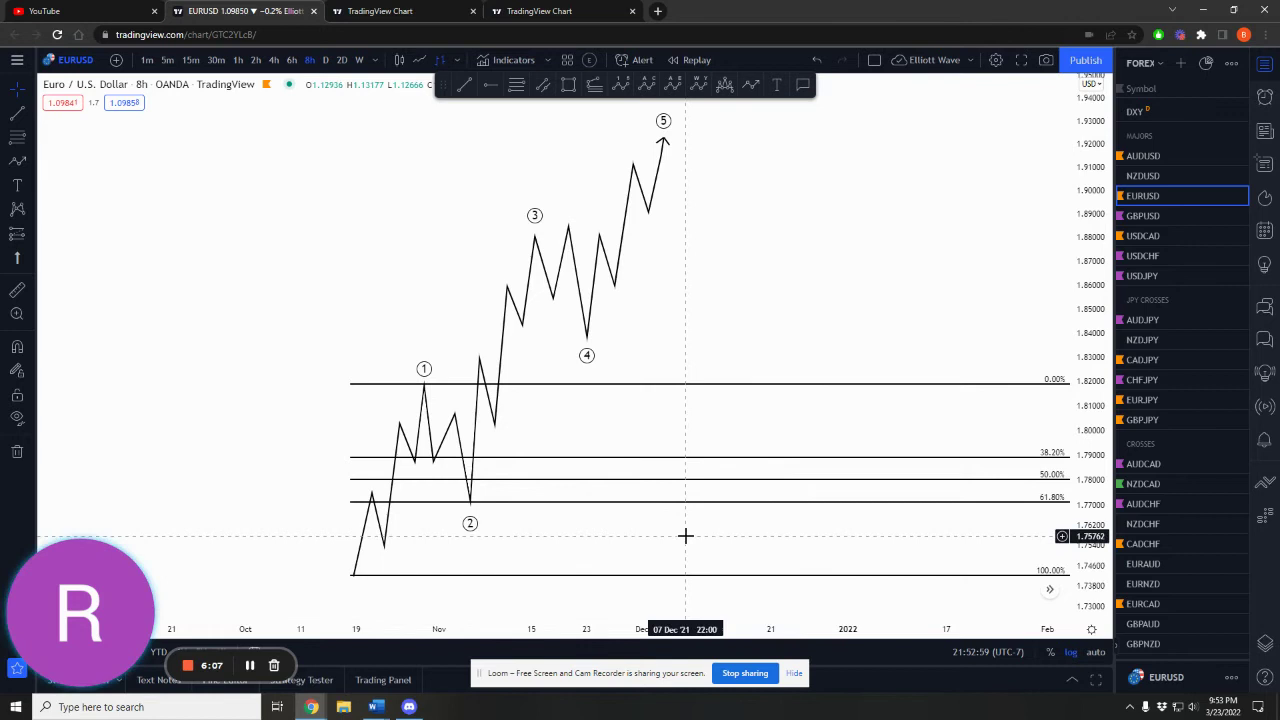
- Reposition the Fibonacci retracement so it spans from the wave 2 low to the wave 3 high
{"action": "left_click", "coordinate": [586, 487]}
{"action": "left_click_drag", "start_coordinate": [586, 487], "coordinate": [679, 417]}
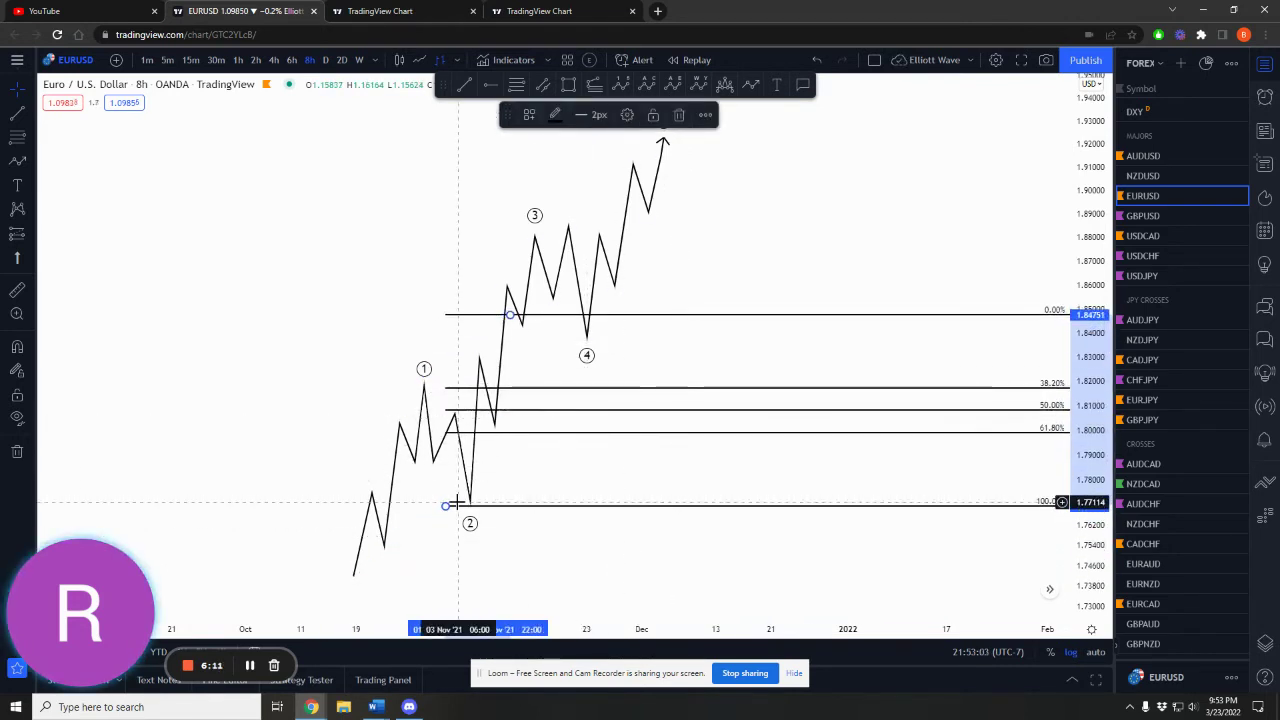
{"action": "left_click_drag", "start_coordinate": [510, 314], "coordinate": [510, 233]}
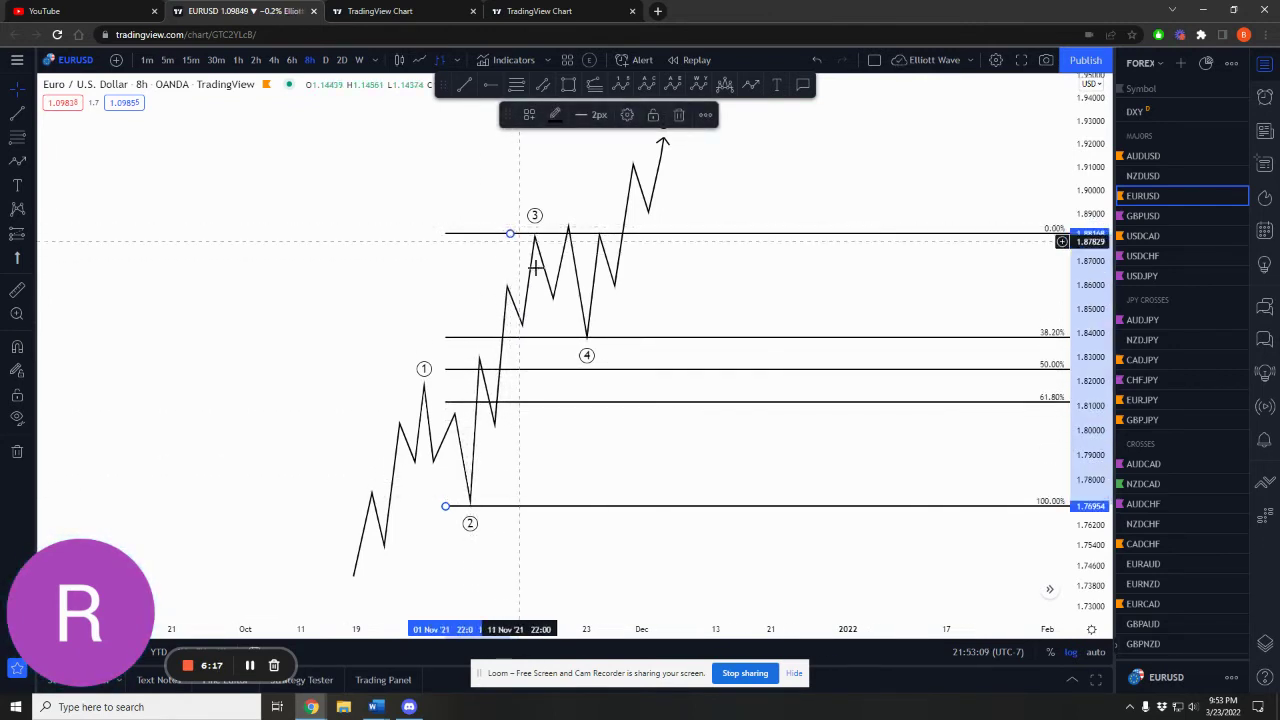
- Shift the wave 4 label slightly down to about 1.8334, beneath the 38.2% level
{"action": "mouse_move", "coordinate": [587, 345]}
{"action": "left_mouse_down"}
{"action": "mouse_move", "coordinate": [587, 378]}
{"action": "mouse_move", "coordinate": [588, 350]}
{"action": "left_mouse_up"}
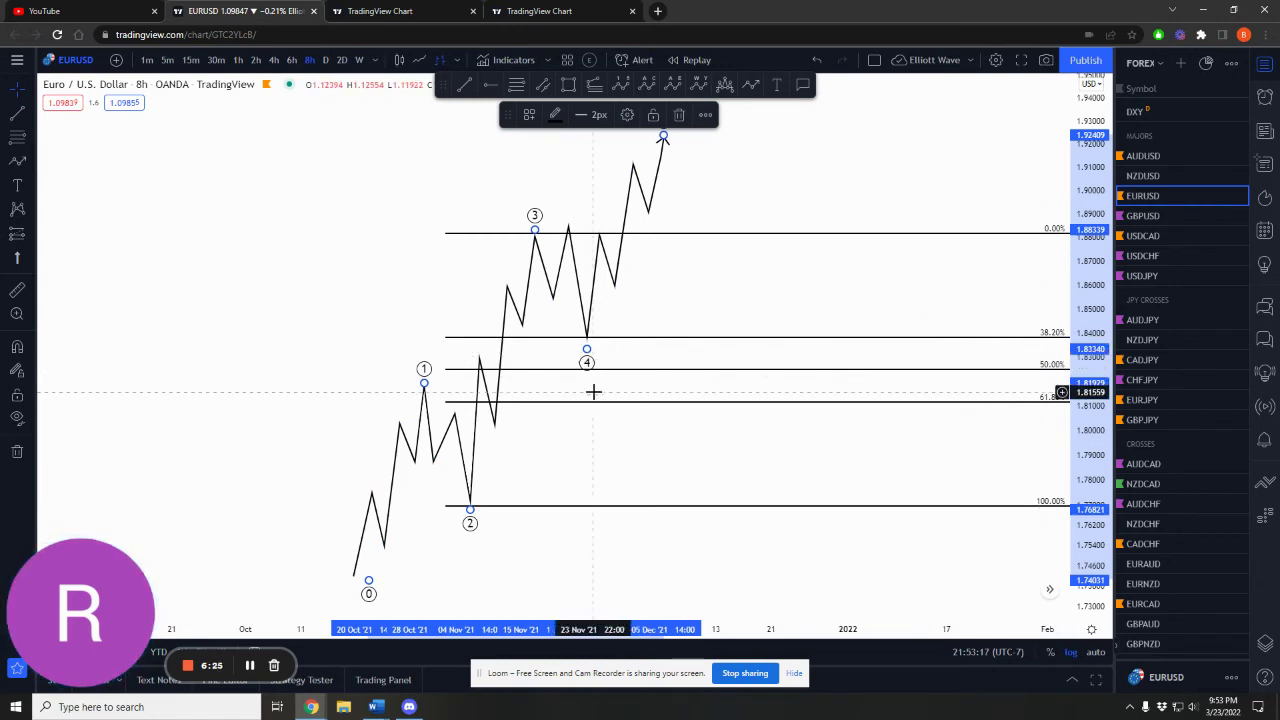
{"action": "left_click", "coordinate": [811, 419]}
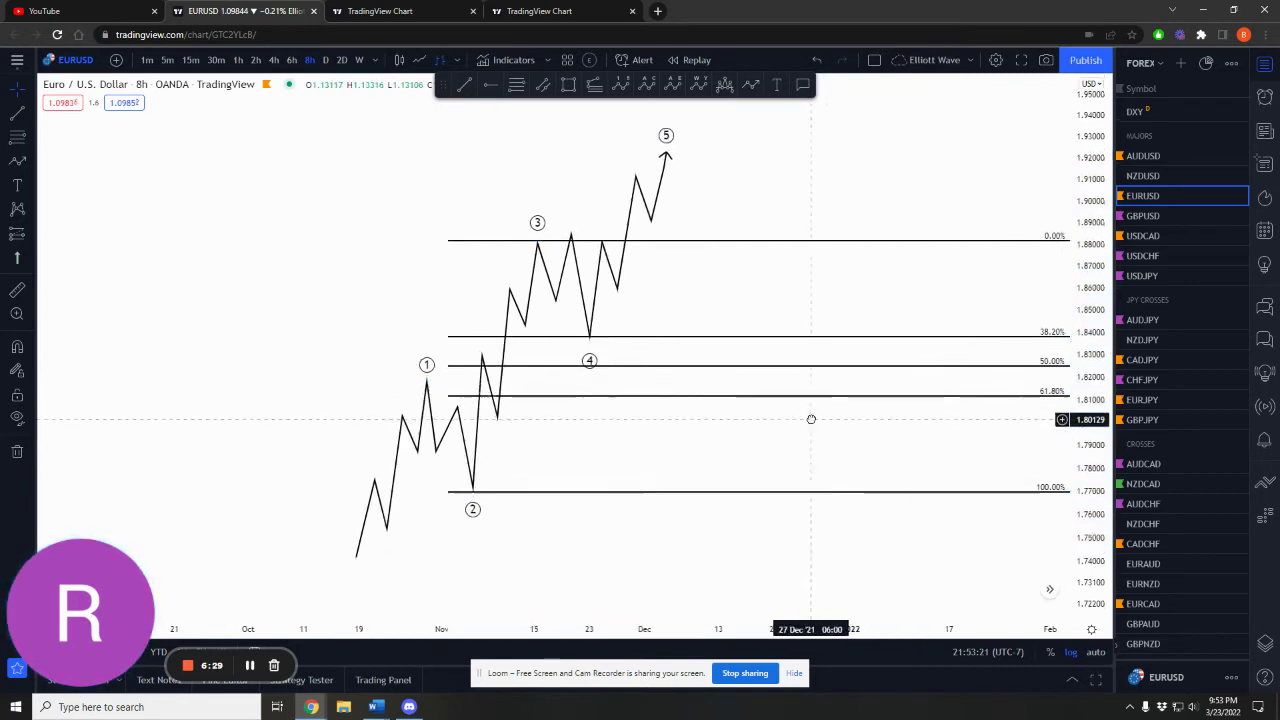
{"action": "left_click_drag", "start_coordinate": [811, 419], "coordinate": [828, 429]}
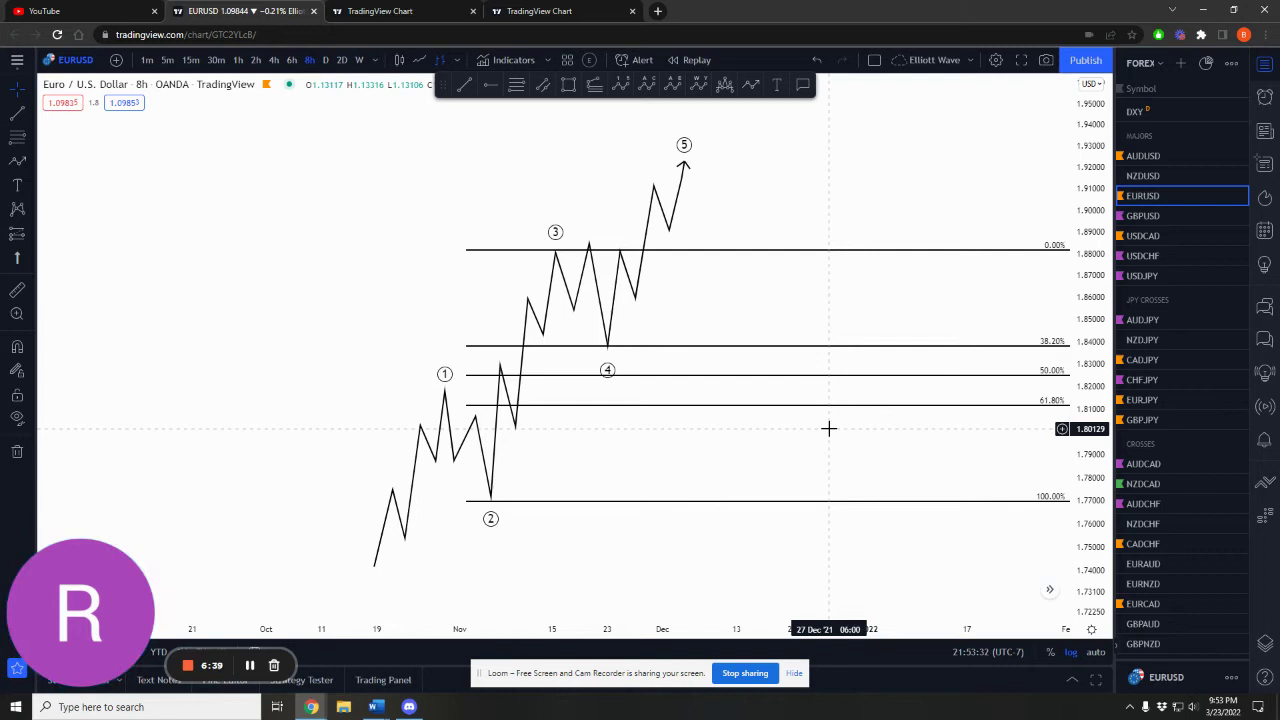
- Examine the Bakkt Holdings and ADTRAN example charts with their wave counts and retracement levels
{"action": "left_click", "coordinate": [383, 10]}
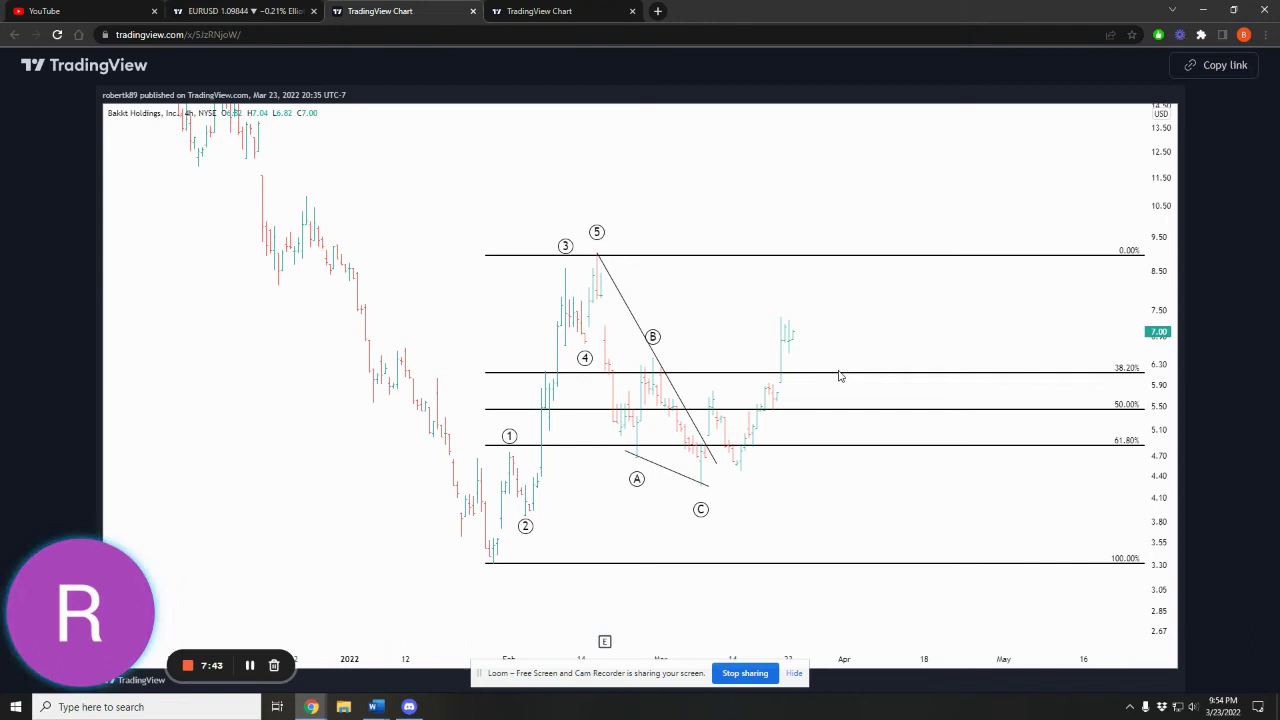
{"action": "left_click", "coordinate": [560, 11]}
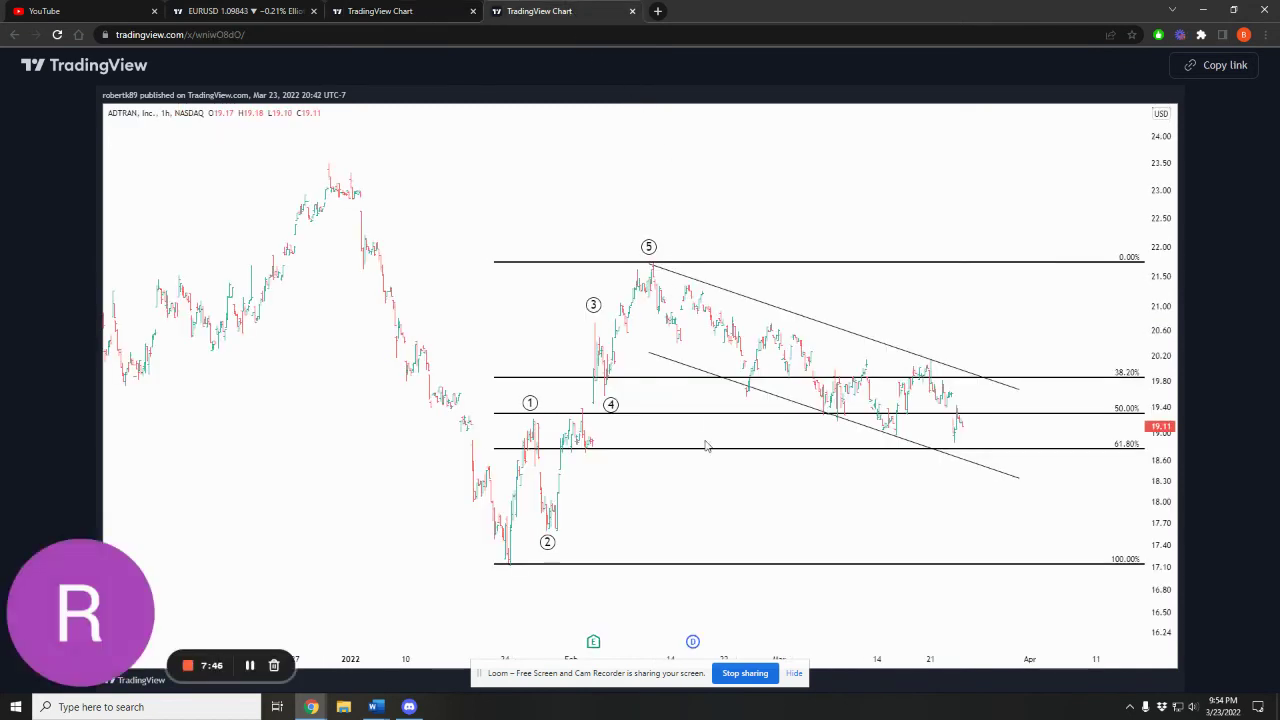